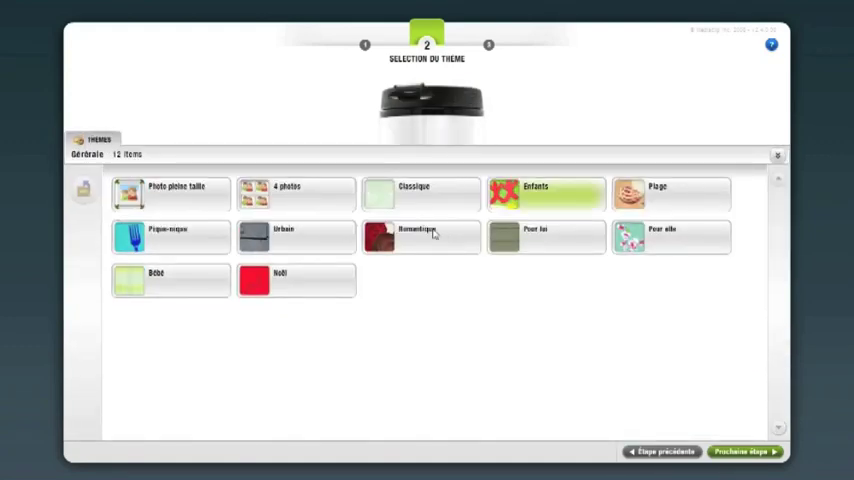
# Apply the 'Photo pleine taille' theme to the travel mug.
pyautogui.click(198, 205)
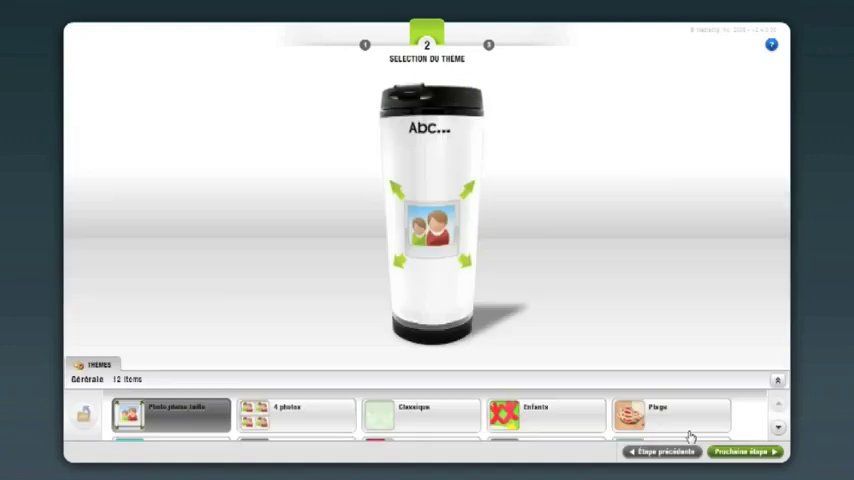
# Place the Album's waterfall photo of two children onto the mug's print area.
pyautogui.click(740, 451)
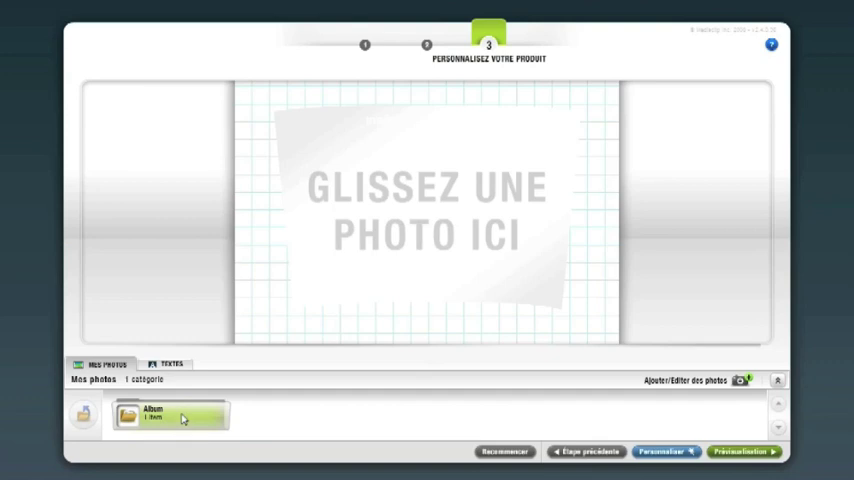
pyautogui.click(182, 418)
pyautogui.moveTo(131, 415); pyautogui.dragTo(421, 281)
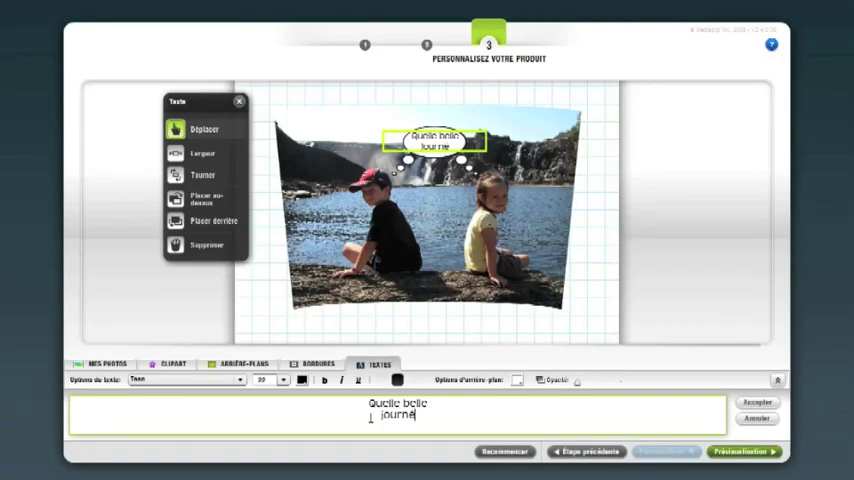
# Finish the 'Quelle belle journée !' thought-bubble text by deselecting it.
pyautogui.click(144, 132)
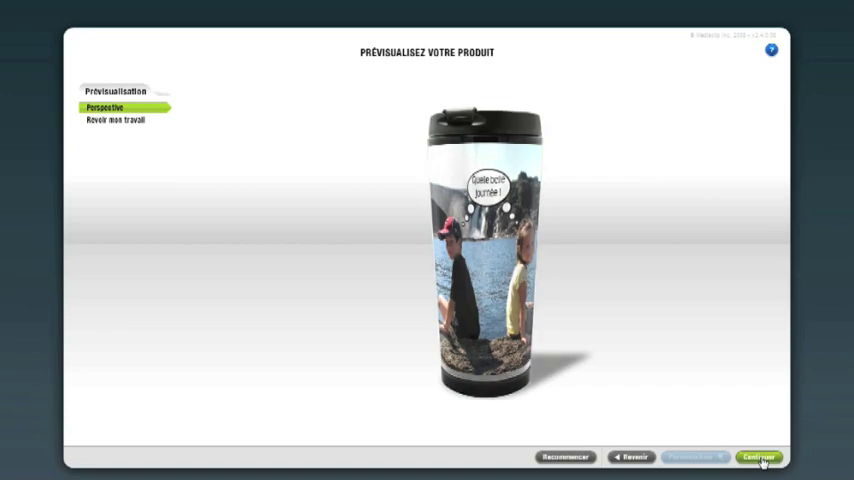
# Continue from the mug preview to the order confirmation with its 19.99 $ subtotal.
pyautogui.click(760, 458)
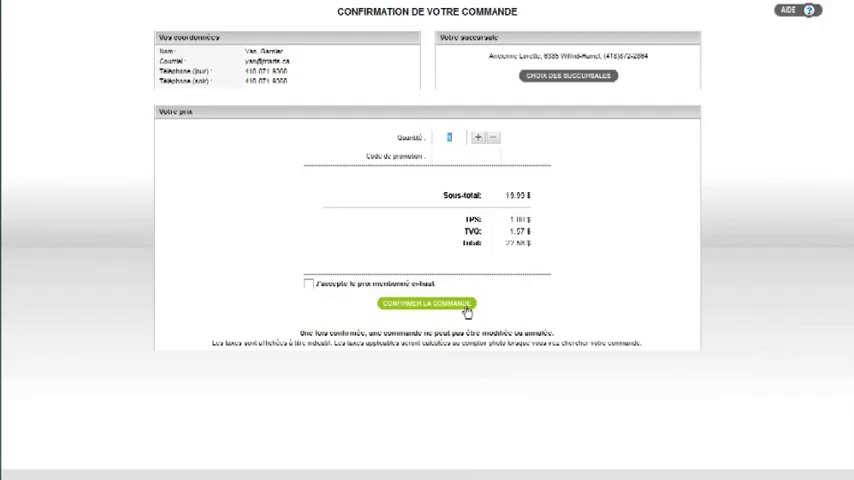